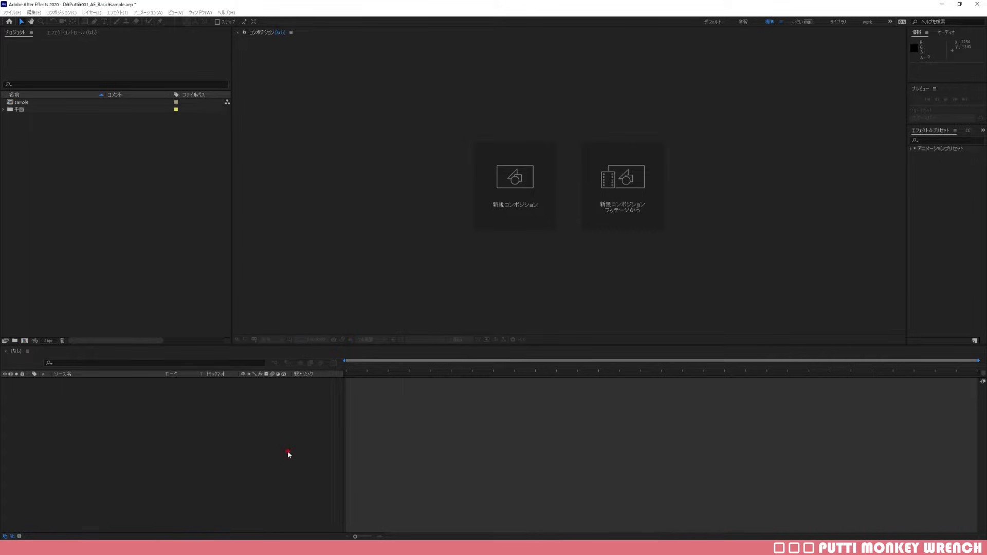
# Browse the File and Layer menus and switch between the Hand and Selection tools.
pyautogui.click(288, 452)
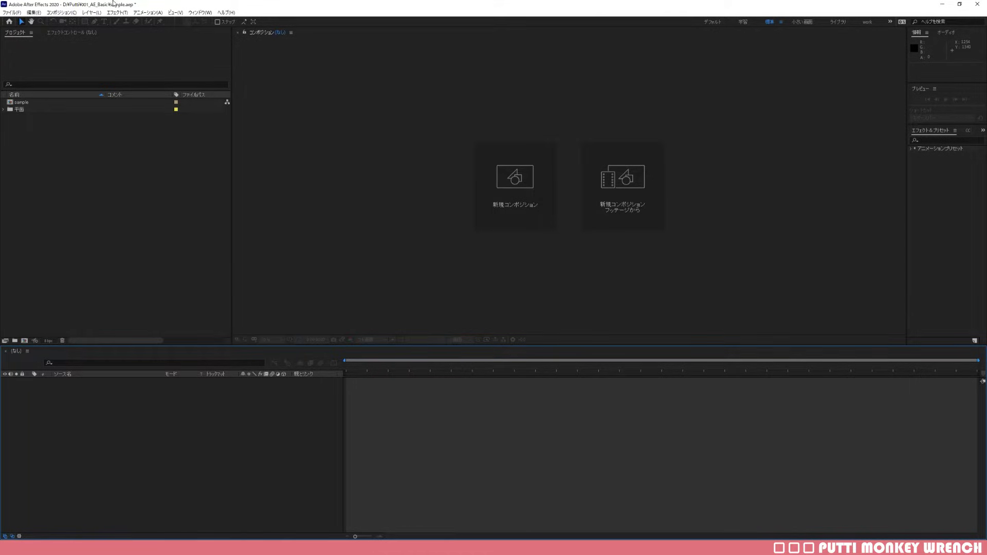
pyautogui.click(11, 13)
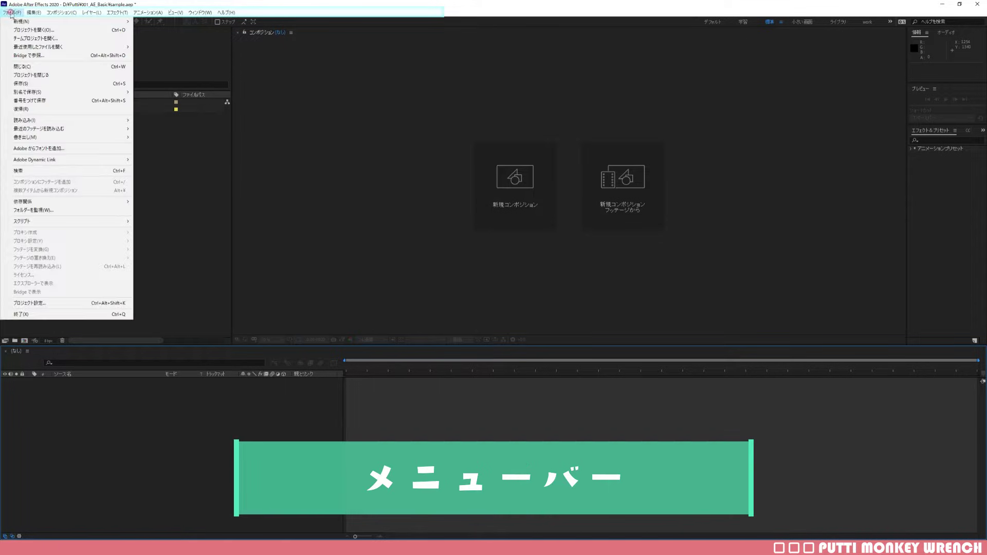
pyautogui.moveTo(32, 14)
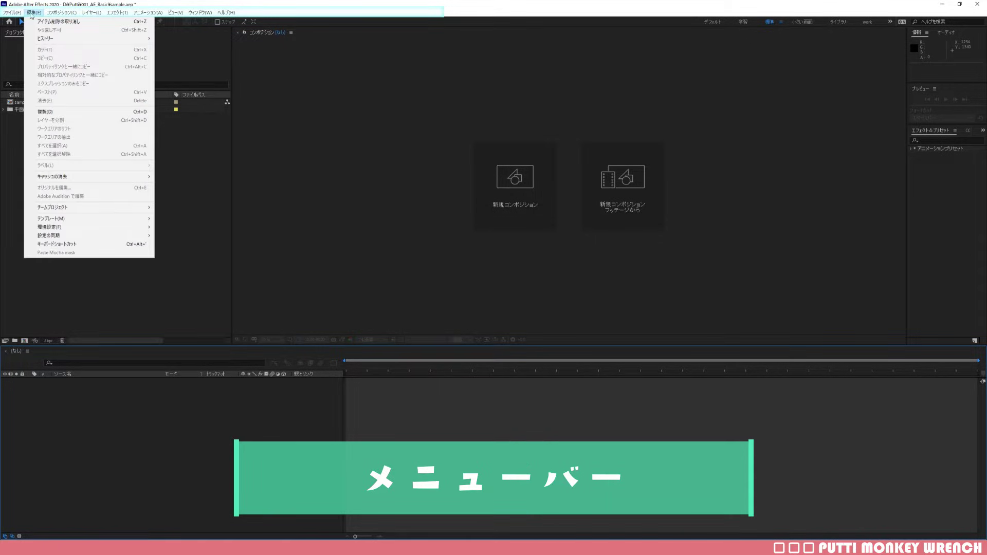
pyautogui.moveTo(61, 14)
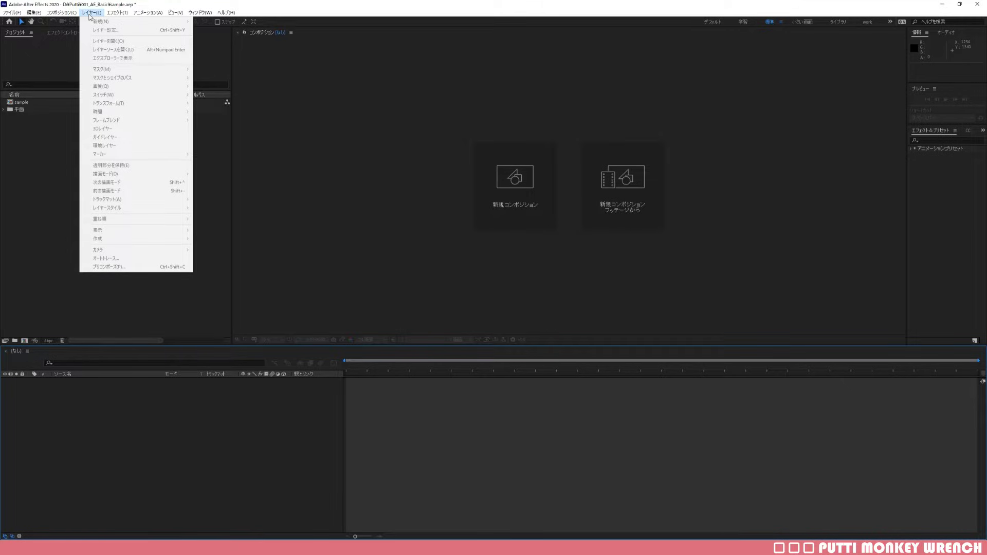
pyautogui.click(88, 16)
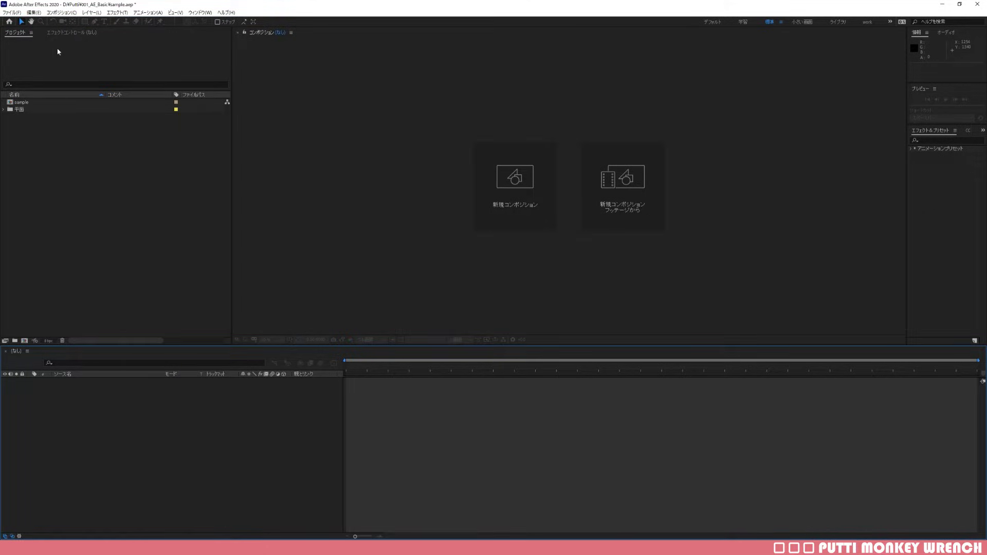
pyautogui.click(31, 21)
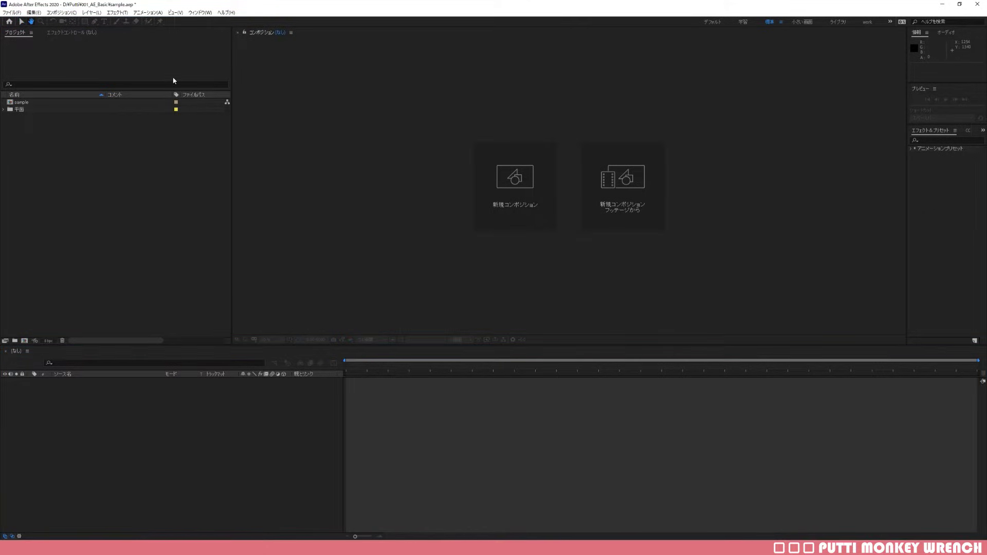
pyautogui.click(22, 22)
pyautogui.click(145, 200)
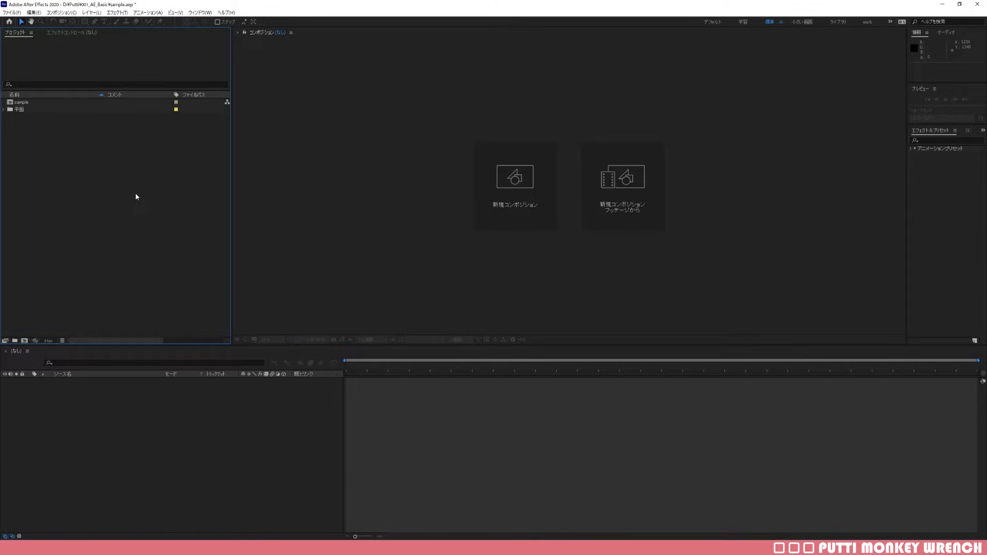
# Import aftereffects.png into the project and select it to view its details.
pyautogui.doubleClick(137, 196)
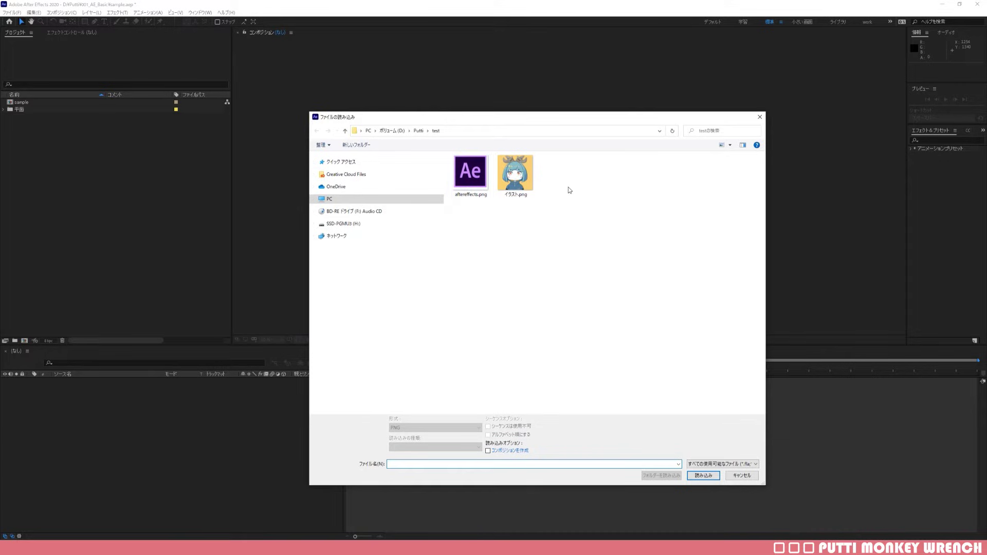
pyautogui.click(470, 175)
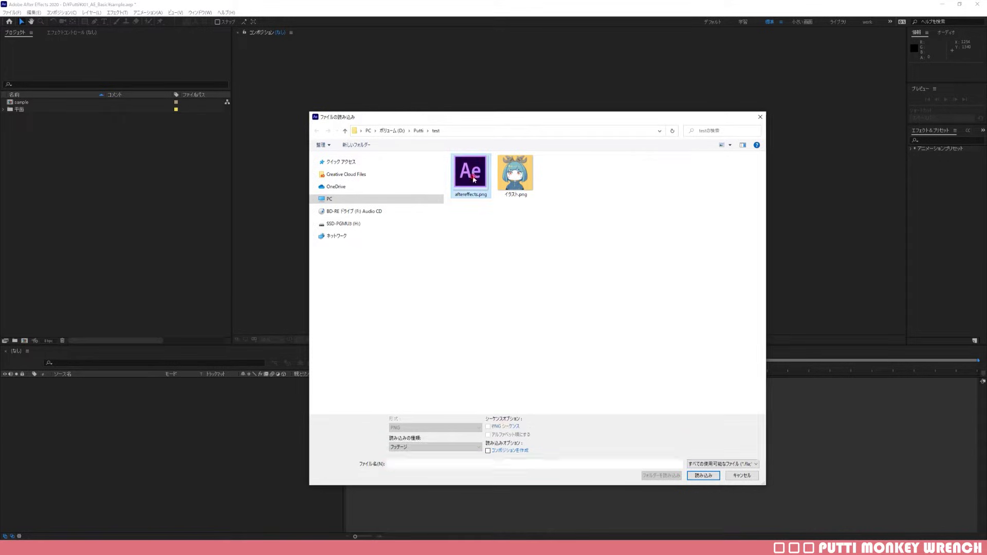
pyautogui.click(700, 476)
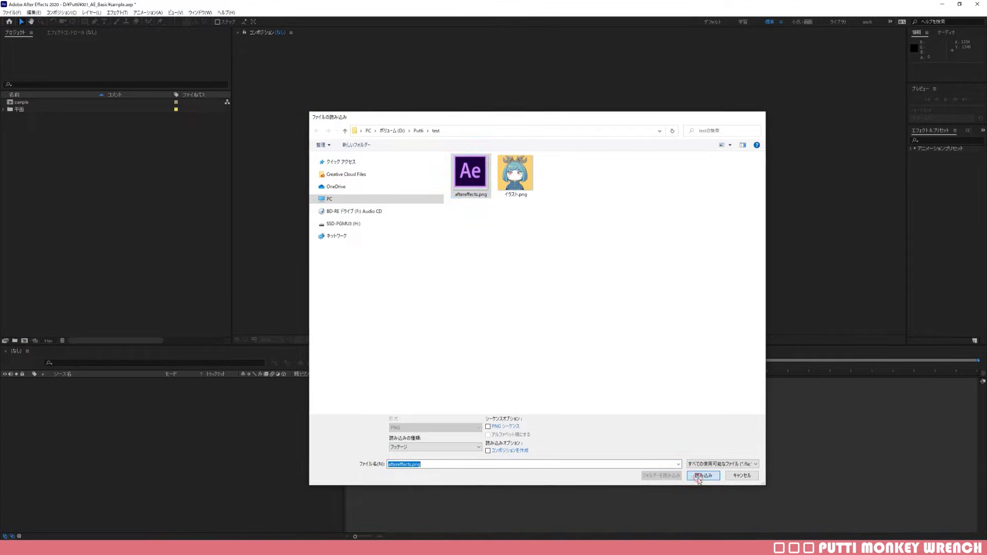
pyautogui.click(58, 167)
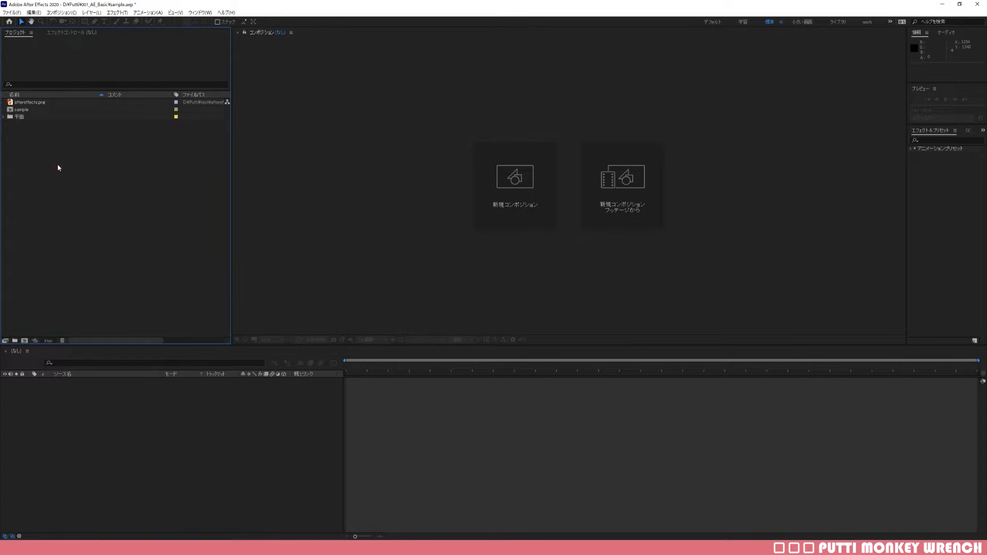
pyautogui.click(32, 104)
pyautogui.click(106, 167)
# Import イラスト.png and compare its details with aftereffects.png.
pyautogui.doubleClick(149, 232)
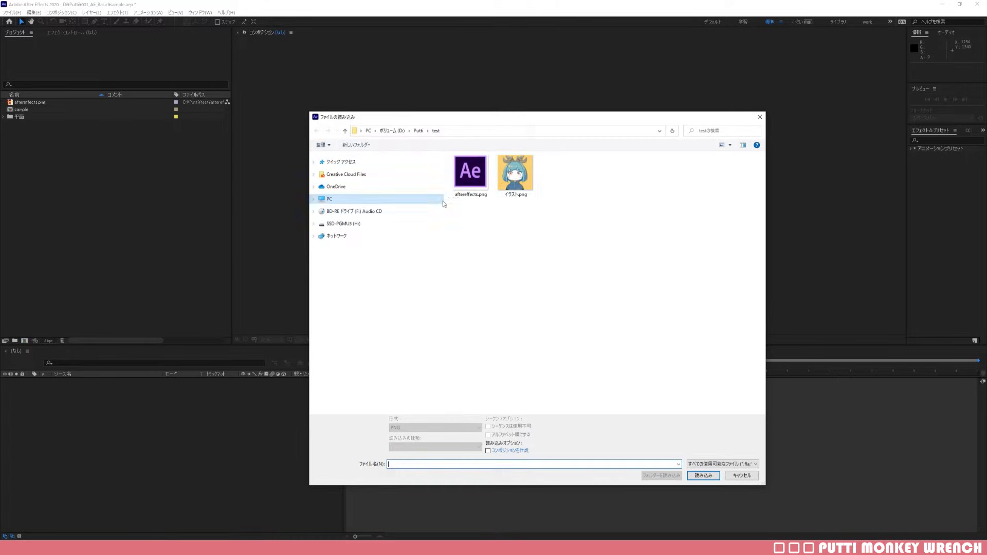
pyautogui.click(517, 178)
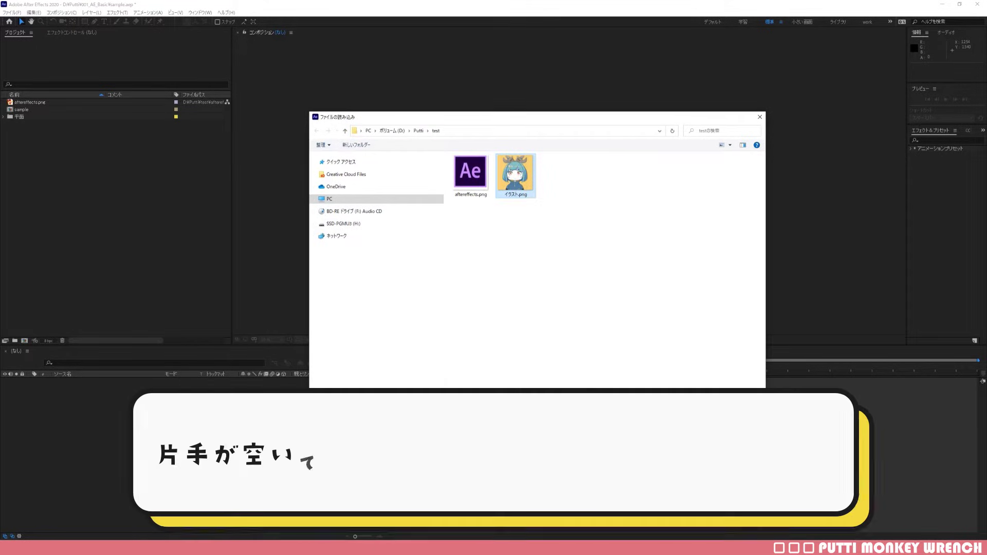
pyautogui.click(703, 476)
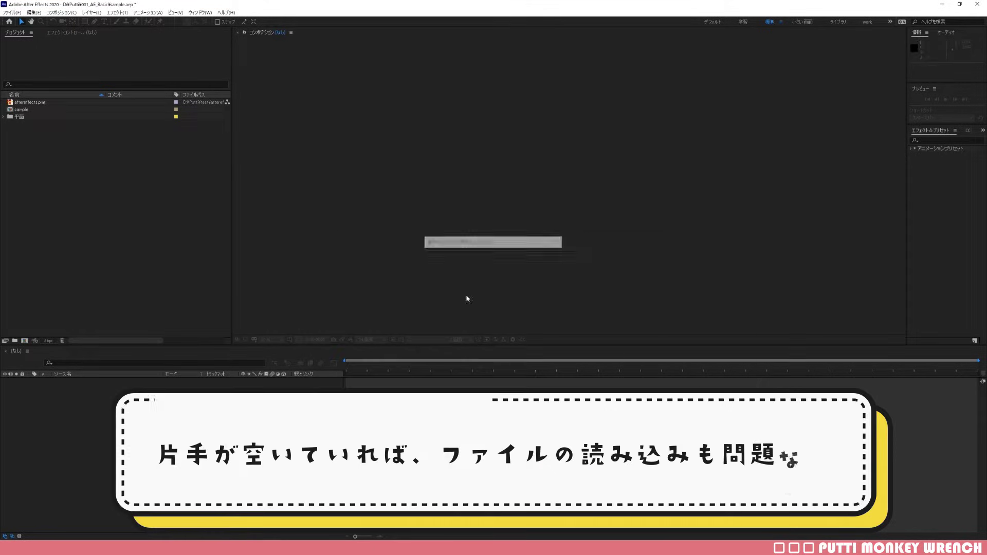
pyautogui.click(28, 103)
pyautogui.click(28, 117)
pyautogui.click(28, 102)
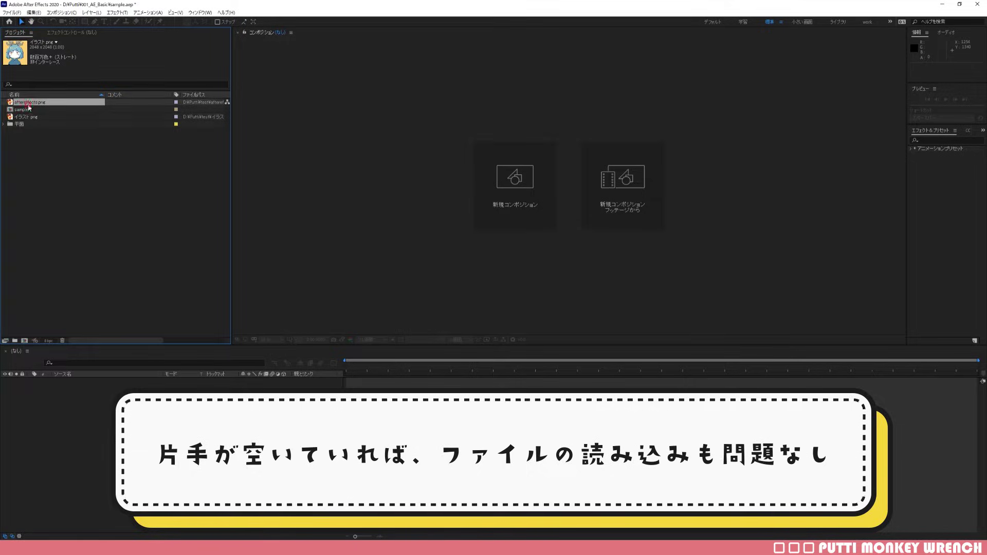
pyautogui.click(27, 117)
pyautogui.click(42, 208)
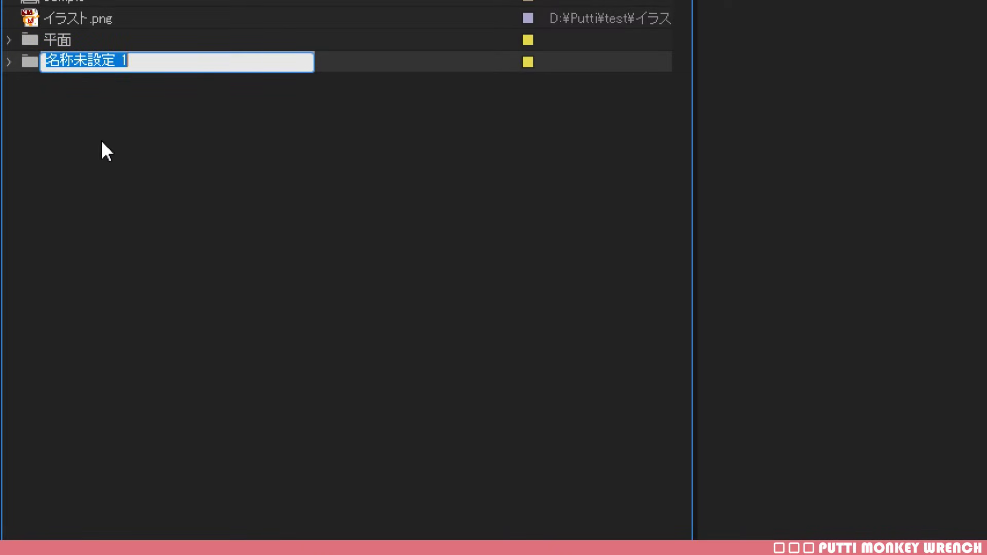
# Name the new folder sozai and move aftereffects.png and イラスト.png into it.
pyautogui.write('so')
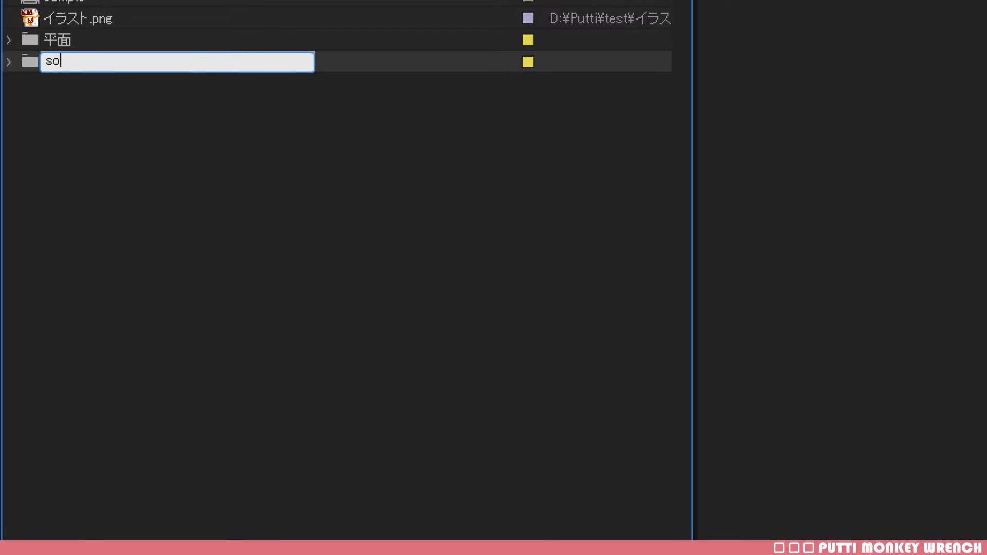
pyautogui.write('zai')
pyautogui.press('Return')
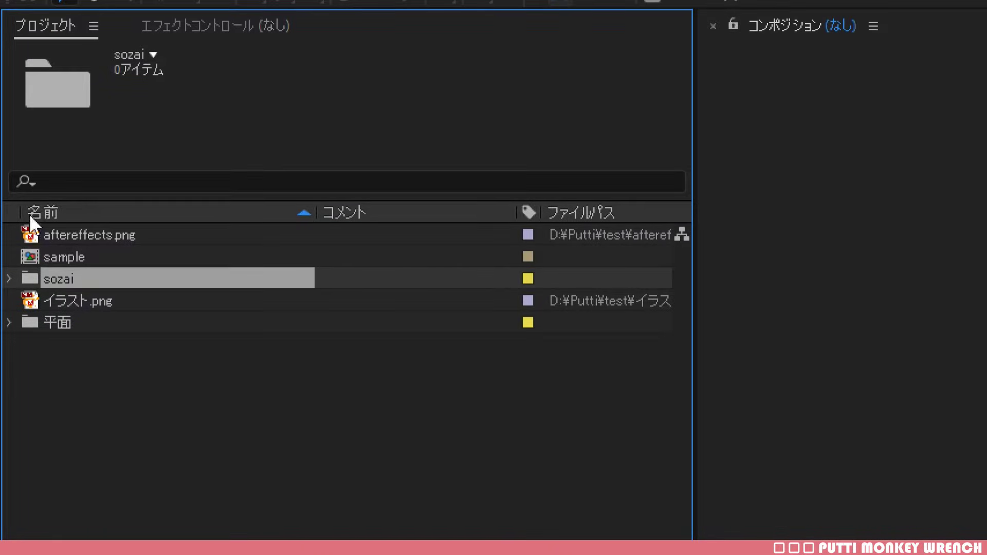
pyautogui.click(97, 232)
pyautogui.keyDown('ctrl'); pyautogui.click(69, 301); pyautogui.keyUp('ctrl')
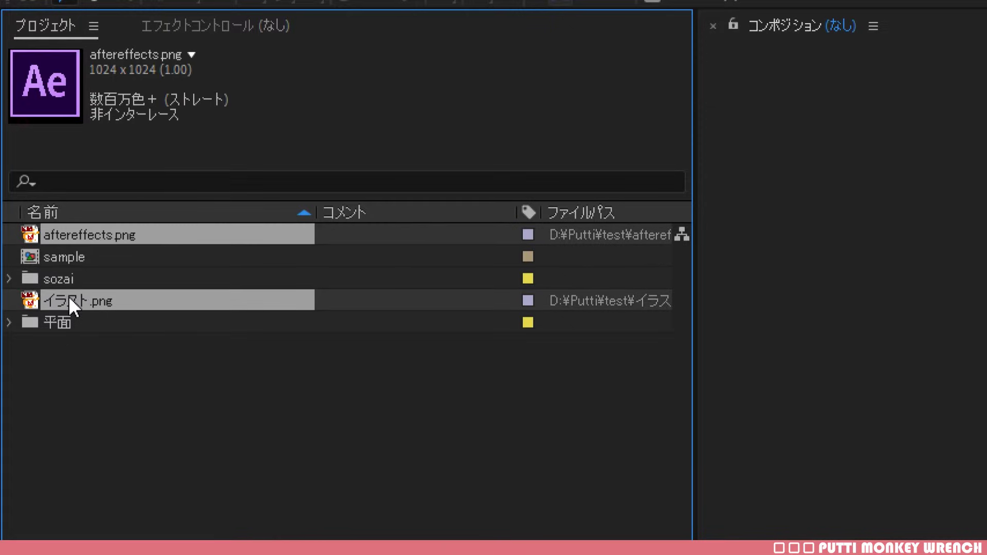
pyautogui.moveTo(69, 301); pyautogui.dragTo(66, 281)
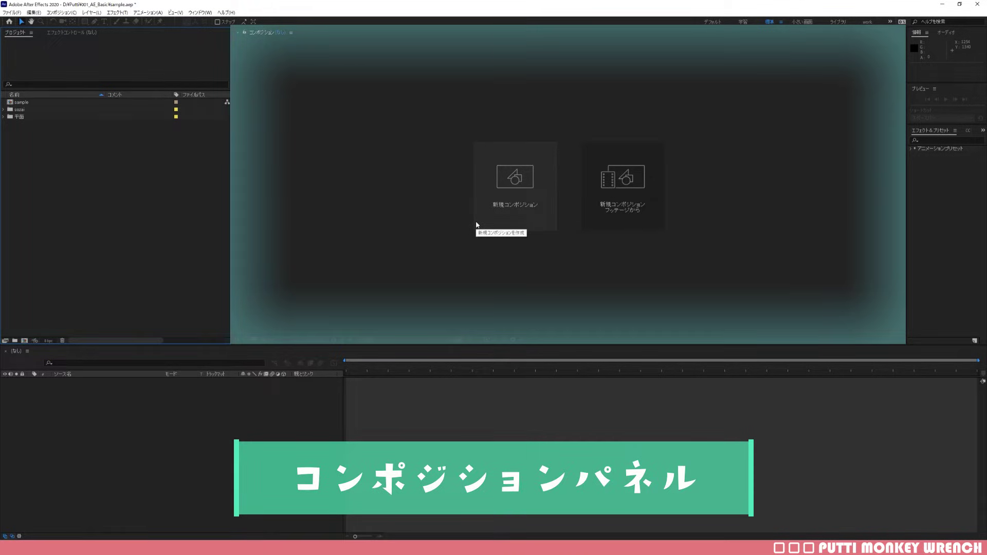
pyautogui.click(445, 153)
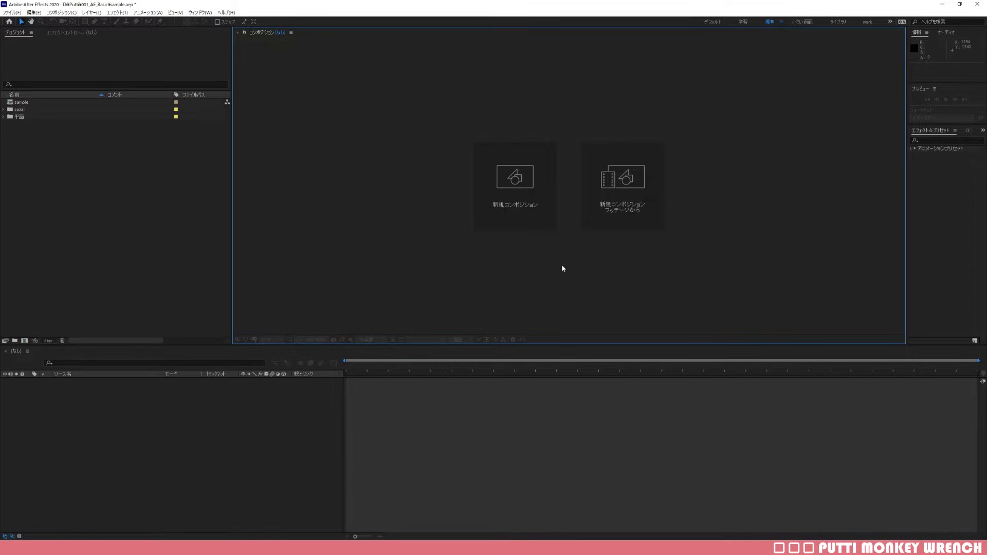
# Bring up Composition Settings, nudge the window right, then cancel it.
pyautogui.click(530, 217)
pyautogui.moveTo(553, 152); pyautogui.dragTo(573, 152)
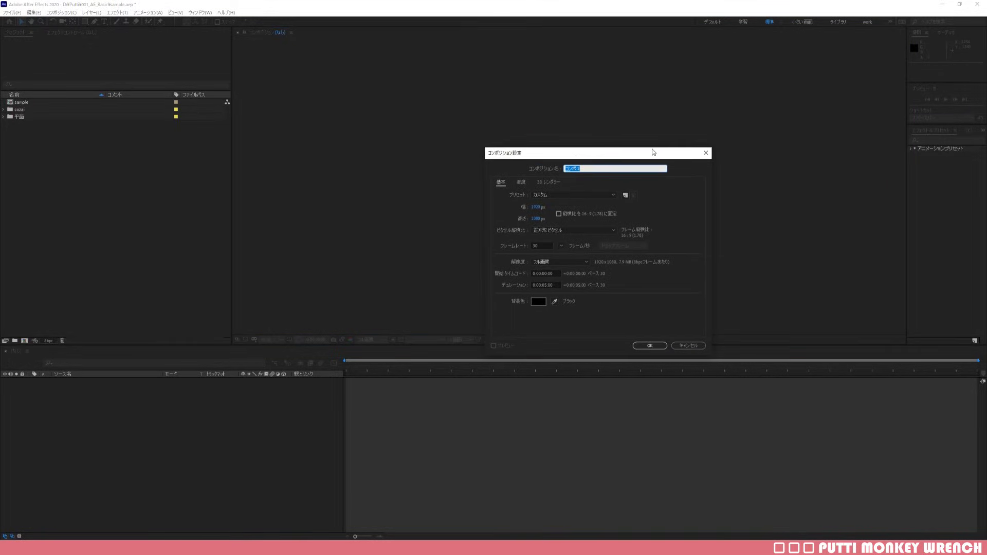
pyautogui.click(706, 153)
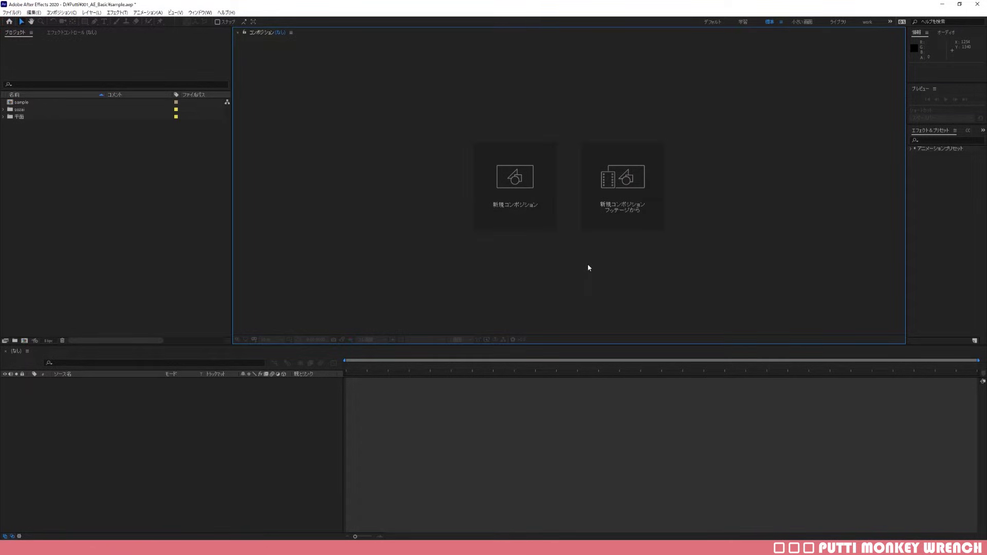
# Name a new composition test with a duration of 0:00:03:00.
pyautogui.hotkey('ctrl', 'n')
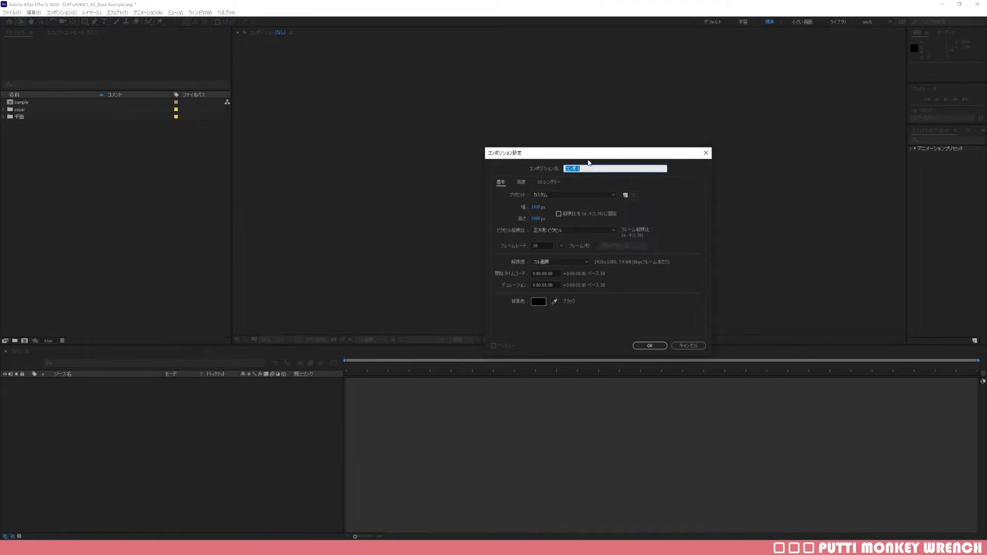
pyautogui.write('f')
pyautogui.click(661, 206)
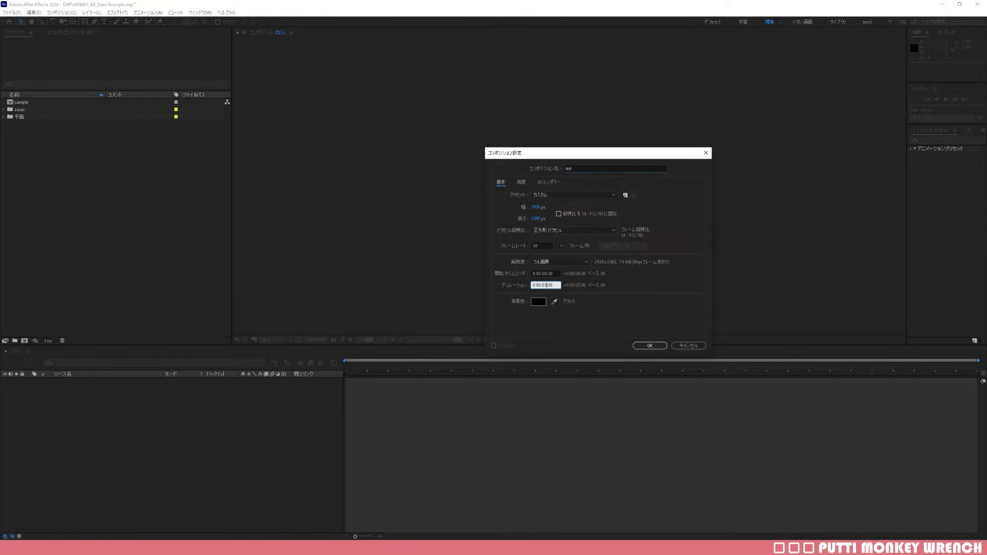
pyautogui.click(586, 303)
# Create the test composition, then expand sozai to show aftereffects.png and イラスト.png.
pyautogui.click(652, 346)
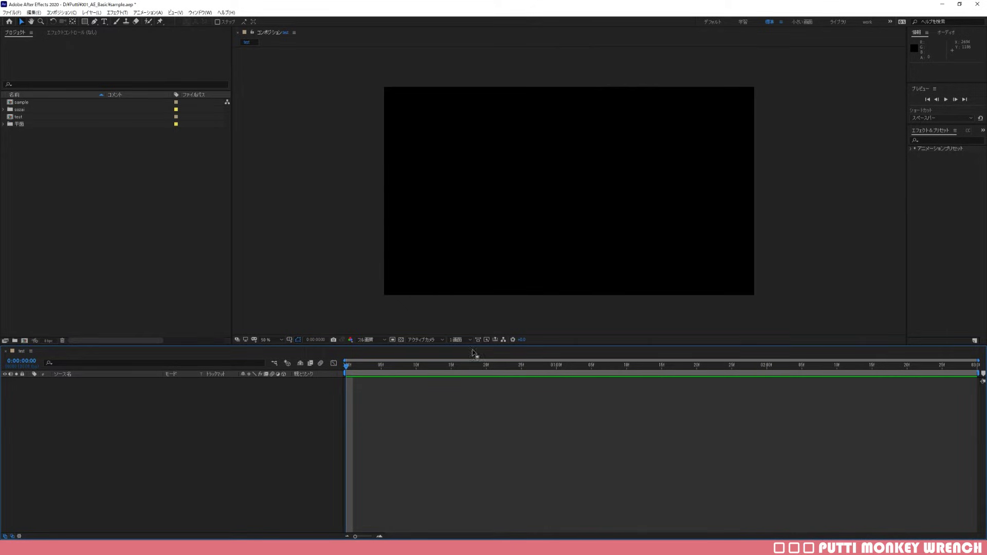
pyautogui.click(346, 261)
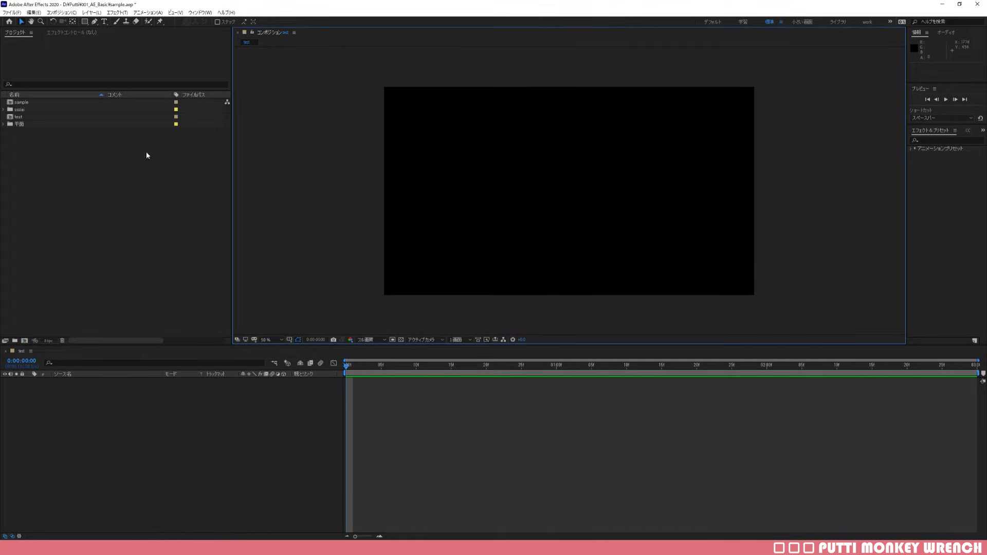
pyautogui.click(3, 109)
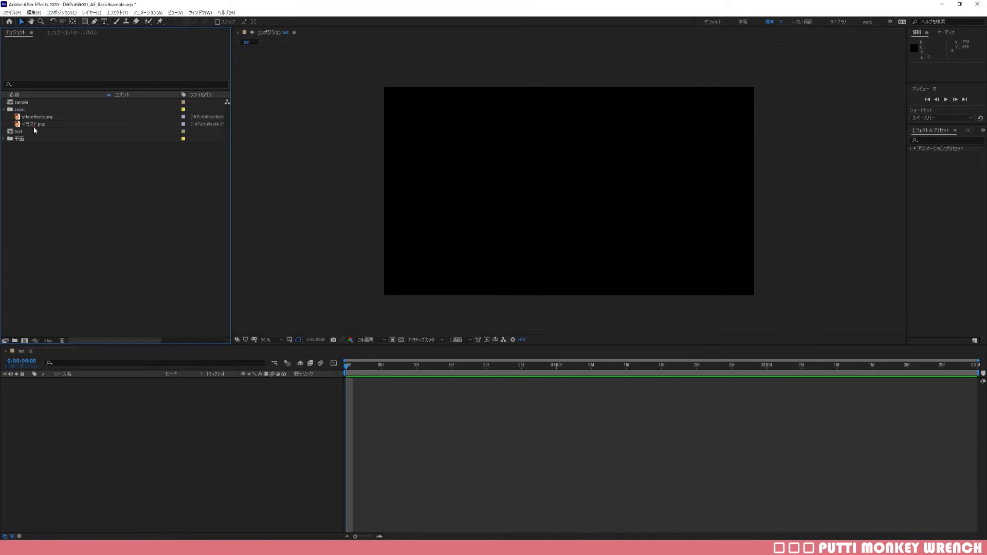
# Build the イラスト composition from イラスト.png and zoom out to see the whole illustration.
pyautogui.moveTo(34, 125); pyautogui.dragTo(24, 341)
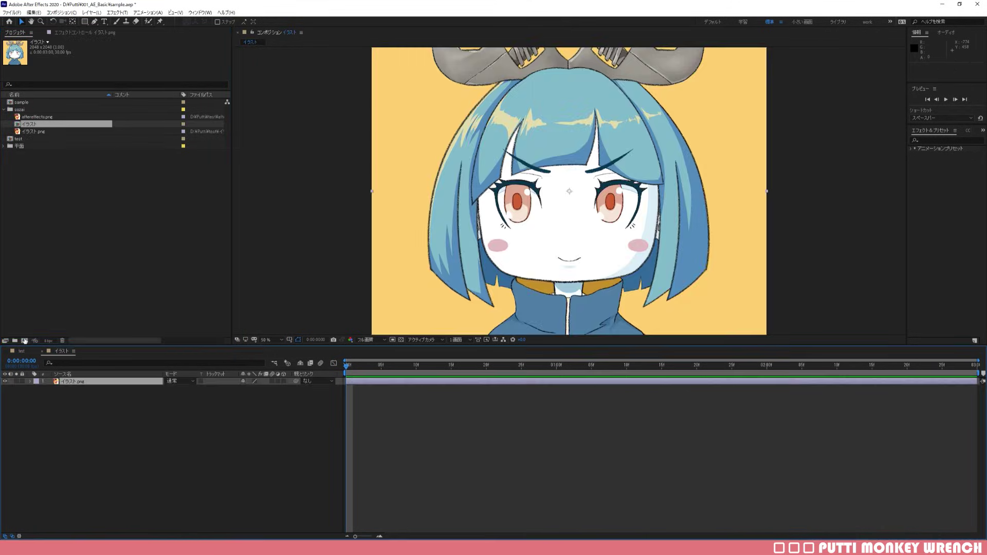
pyautogui.press(',')
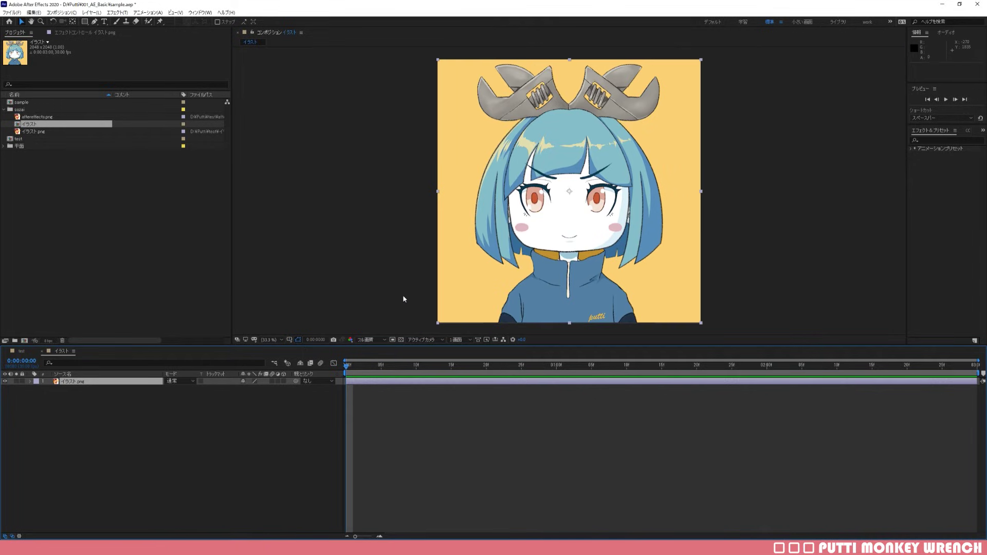
pyautogui.click(377, 285)
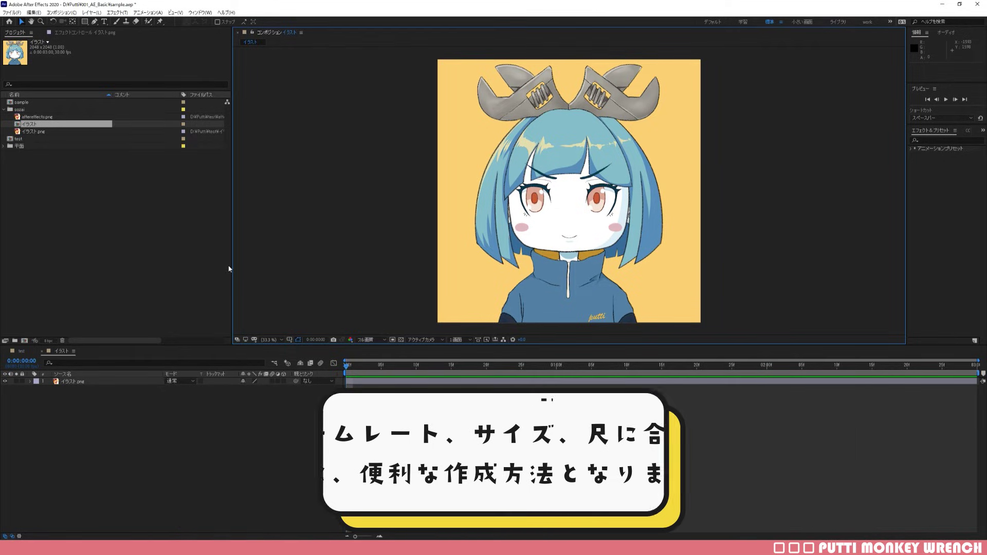
pyautogui.click(237, 424)
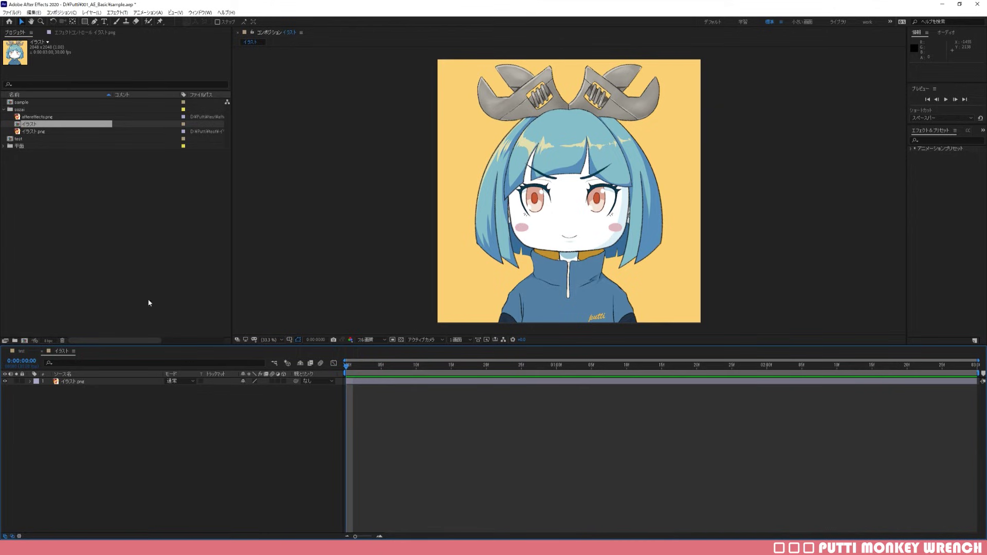
pyautogui.click(25, 104)
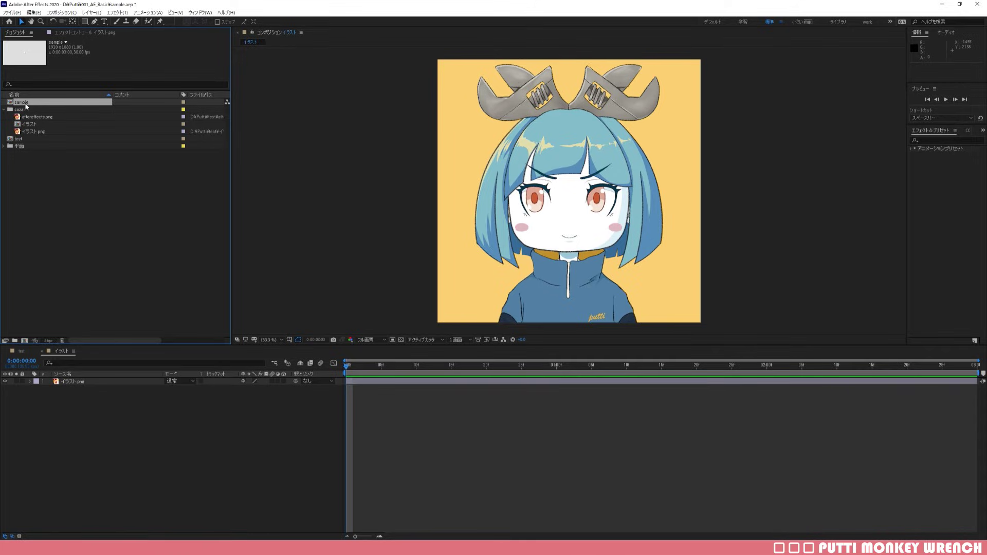
# Open the sample comp, then cycle through the test, イラスト and sample timeline tabs.
pyautogui.doubleClick(25, 105)
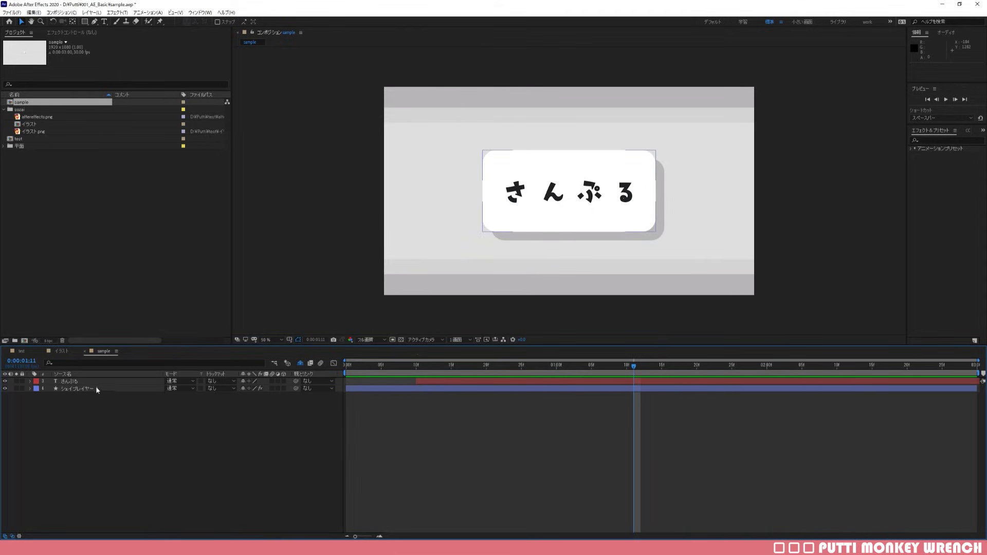
pyautogui.click(22, 350)
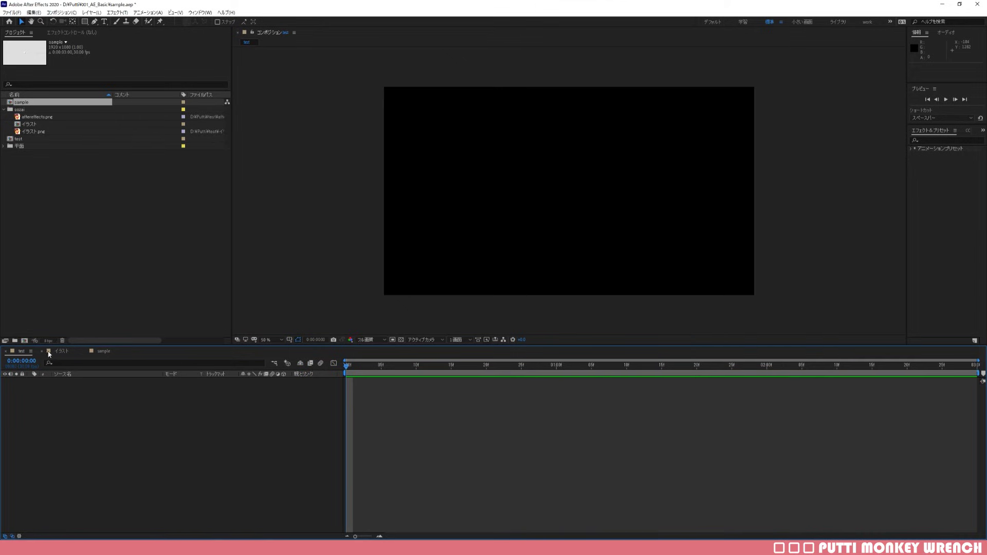
pyautogui.click(54, 351)
pyautogui.click(103, 351)
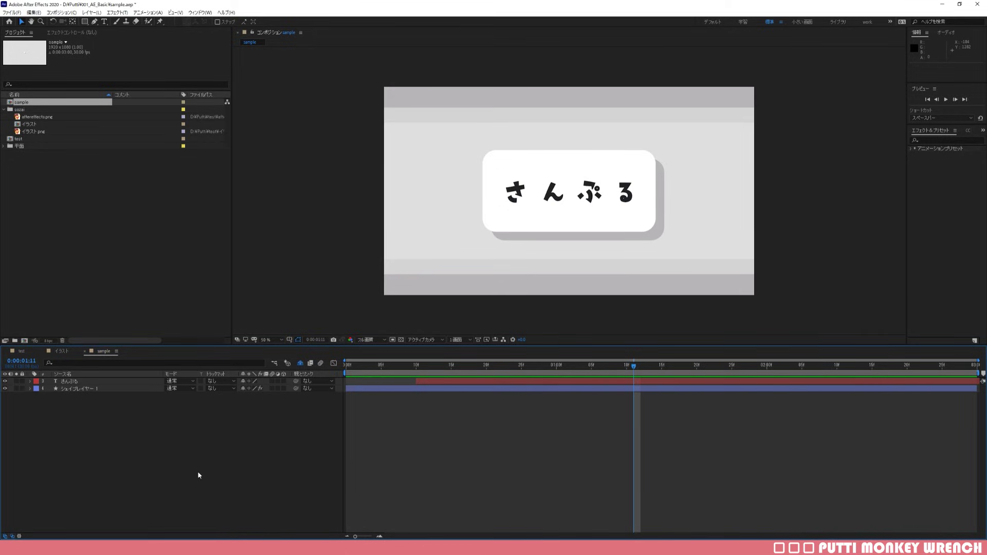
pyautogui.click(69, 381)
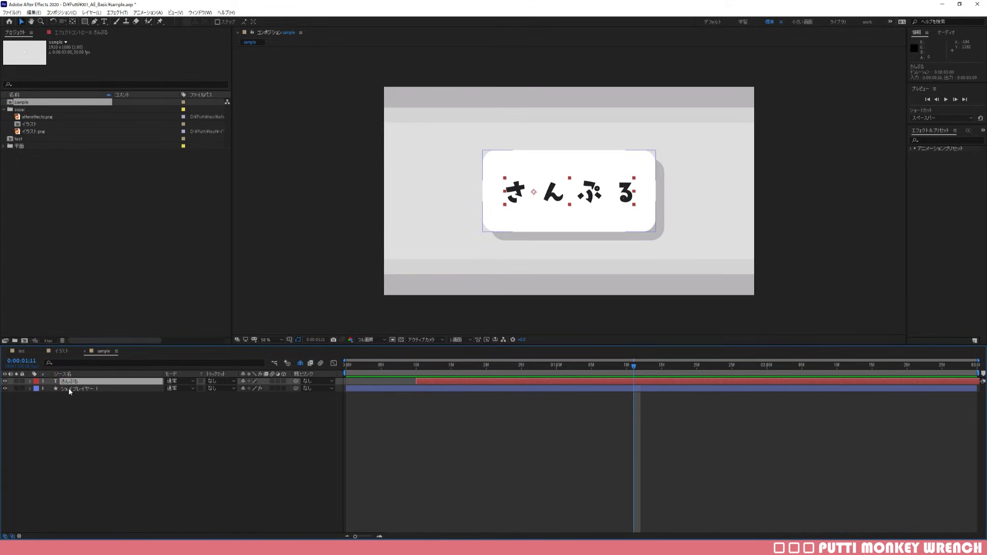
pyautogui.click(70, 389)
pyautogui.hotkey('ctrl', 'Up')
pyautogui.click(68, 390)
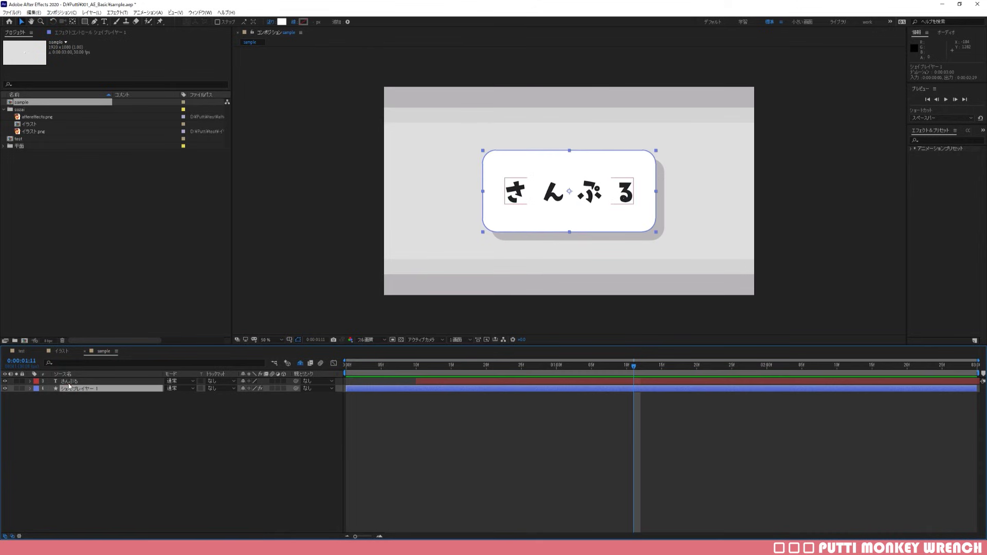
pyautogui.click(69, 382)
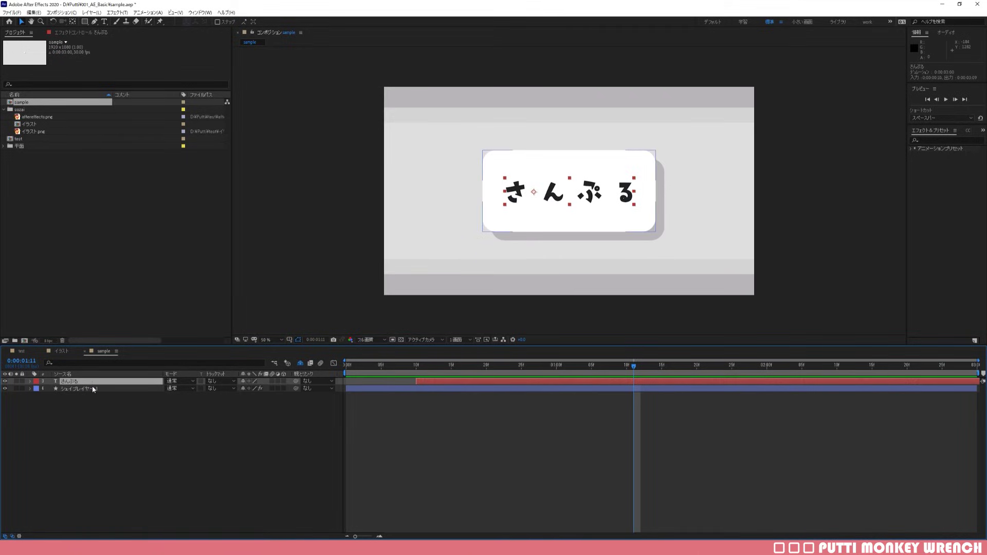
pyautogui.click(93, 388)
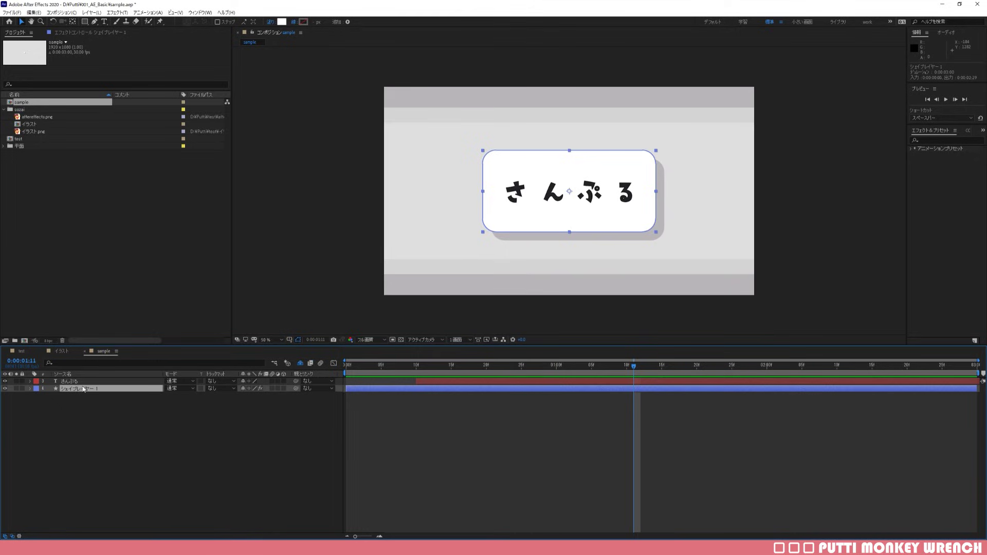
pyautogui.moveTo(74, 383); pyautogui.dragTo(80, 395)
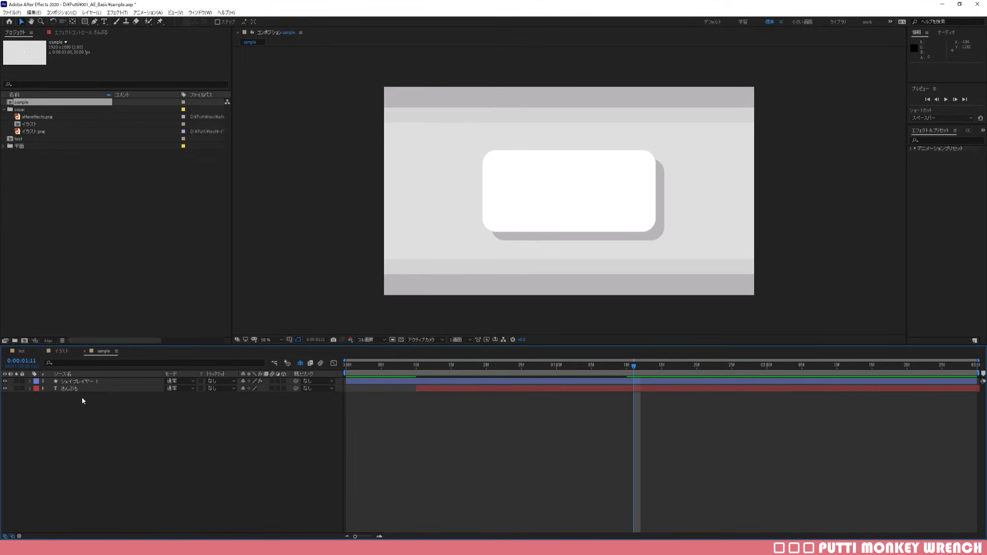
pyautogui.click(76, 387)
pyautogui.click(75, 382)
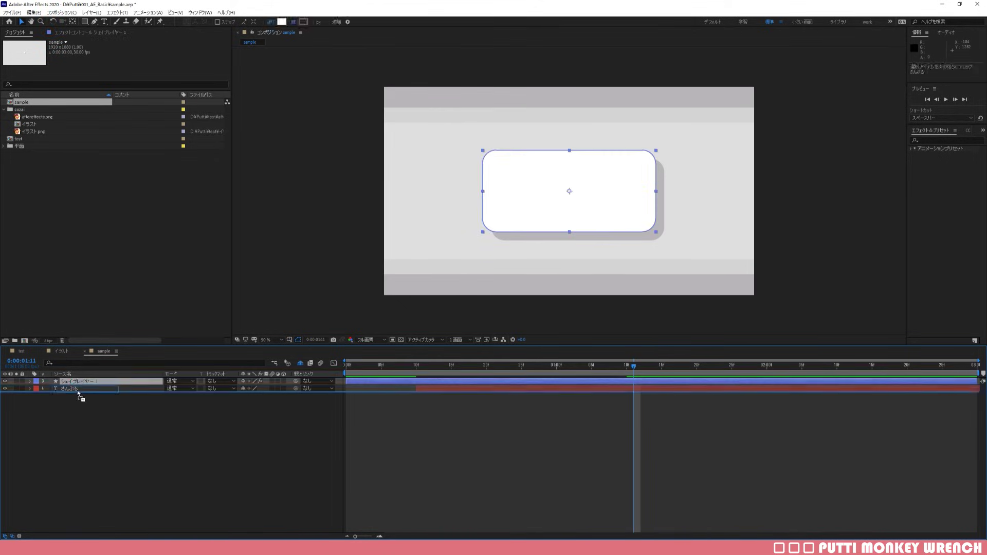
pyautogui.moveTo(75, 385); pyautogui.dragTo(81, 393)
pyautogui.click(97, 404)
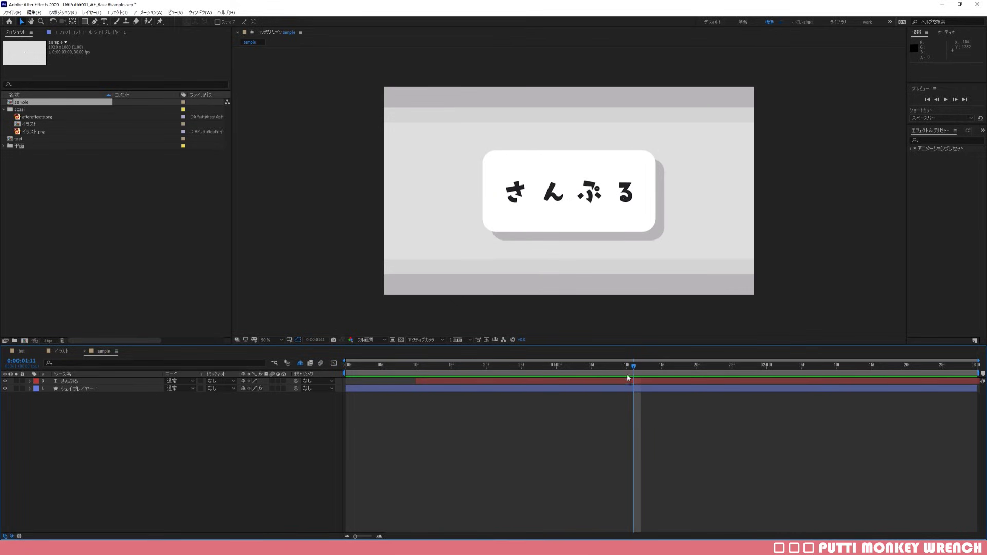
# Preview the sample animation from 0:00:00:00, then select and deselect its layers.
pyautogui.moveTo(631, 368)
pyautogui.mouseDown()
pyautogui.moveTo(347, 364)
pyautogui.moveTo(555, 392)
pyautogui.mouseUp()
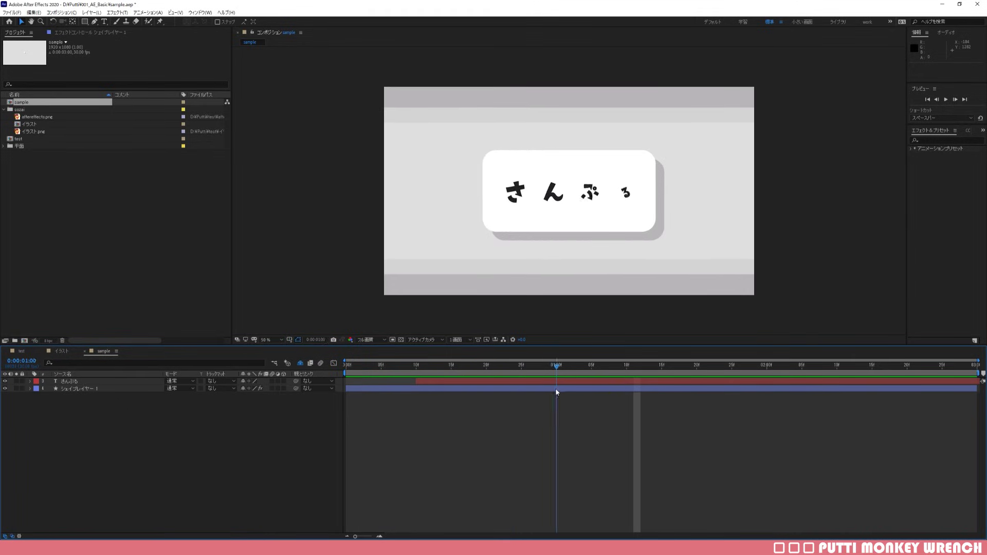
pyautogui.moveTo(556, 391); pyautogui.dragTo(296, 395)
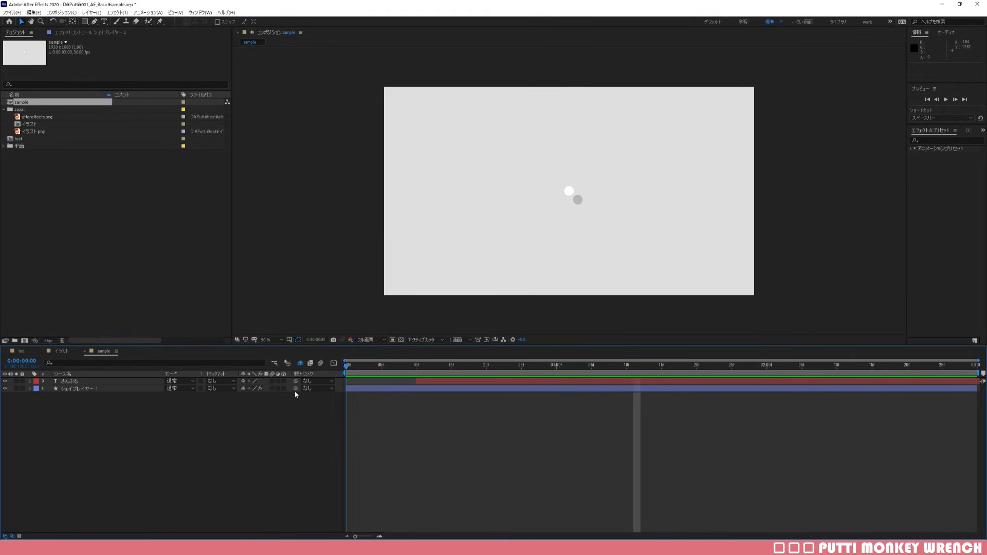
pyautogui.press('space')
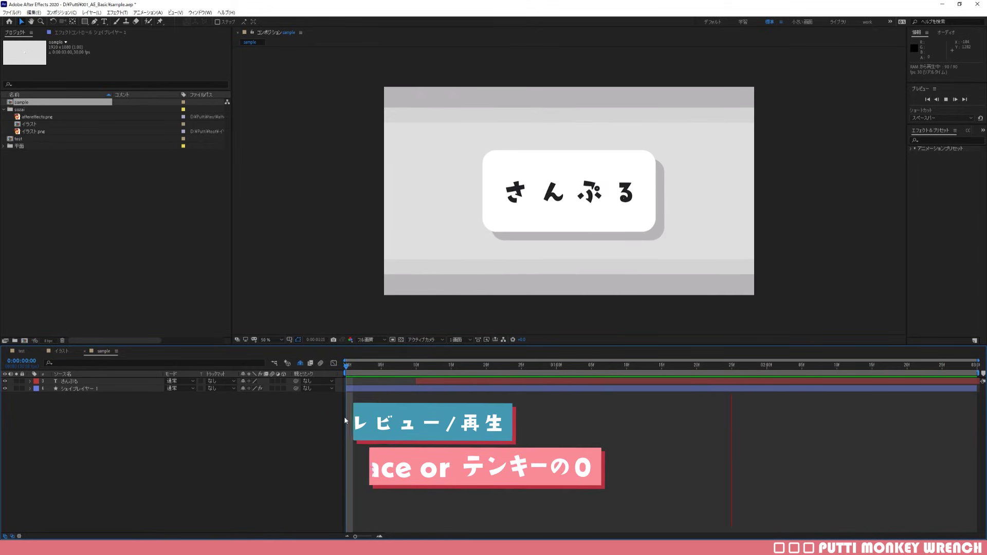
pyautogui.press('space')
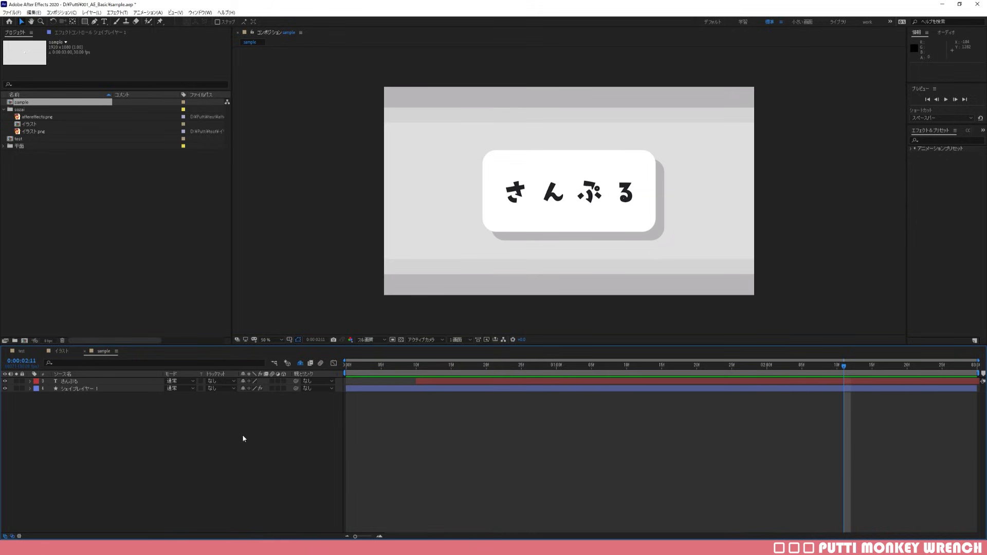
pyautogui.click(91, 391)
pyautogui.click(83, 381)
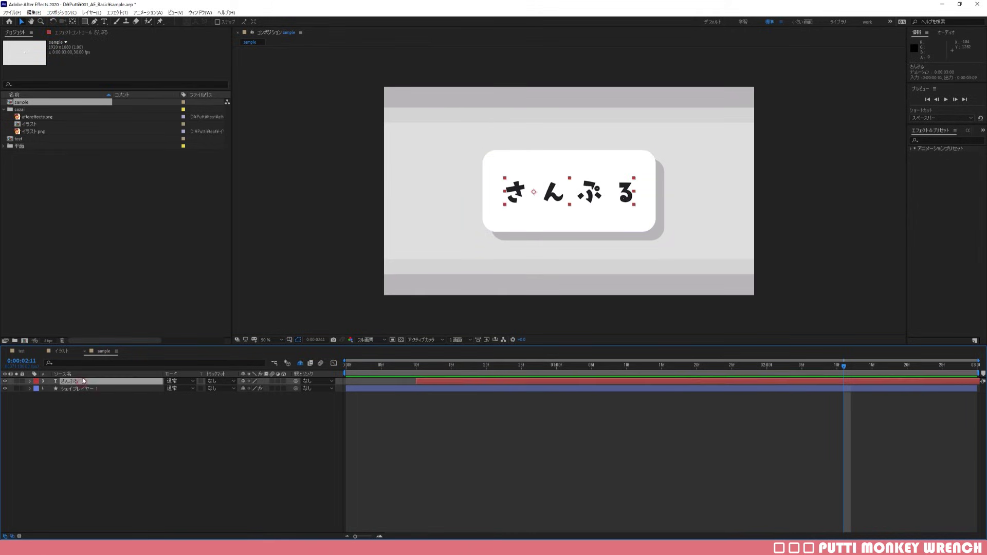
pyautogui.click(175, 424)
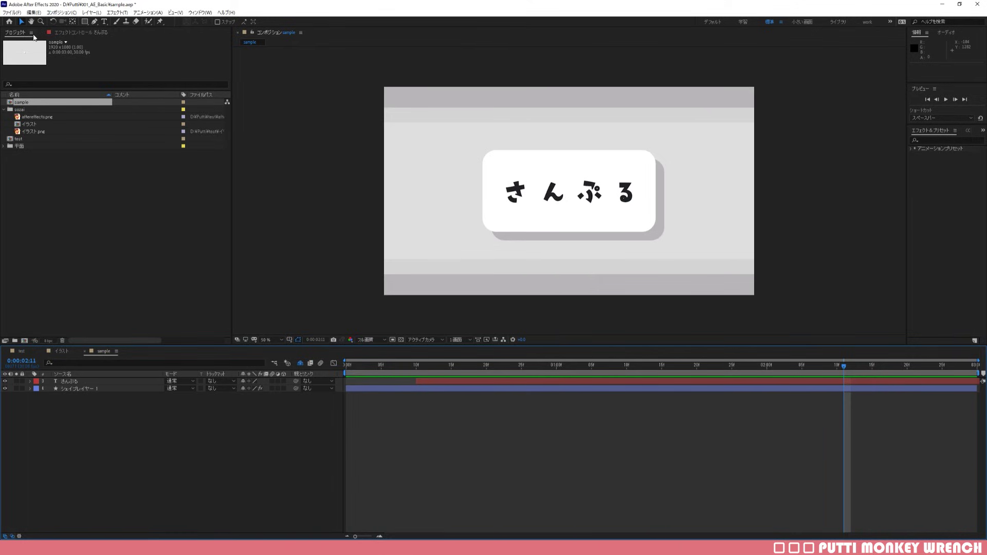
# Show Effect Controls for さんぷる and dock it between the Project and Composition panels.
pyautogui.click(83, 33)
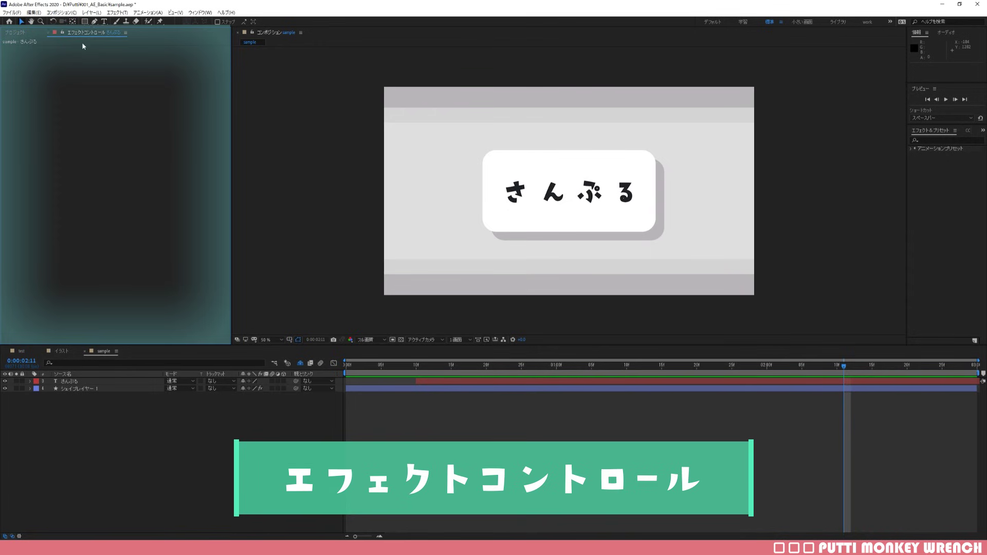
pyautogui.moveTo(82, 46)
pyautogui.mouseDown()
pyautogui.moveTo(220, 120)
pyautogui.moveTo(293, 133)
pyautogui.mouseUp()
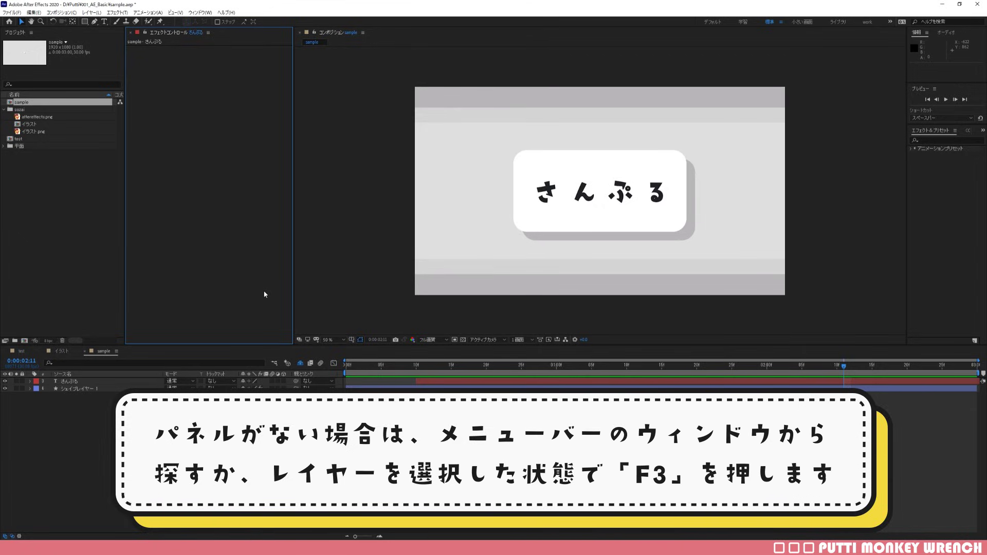